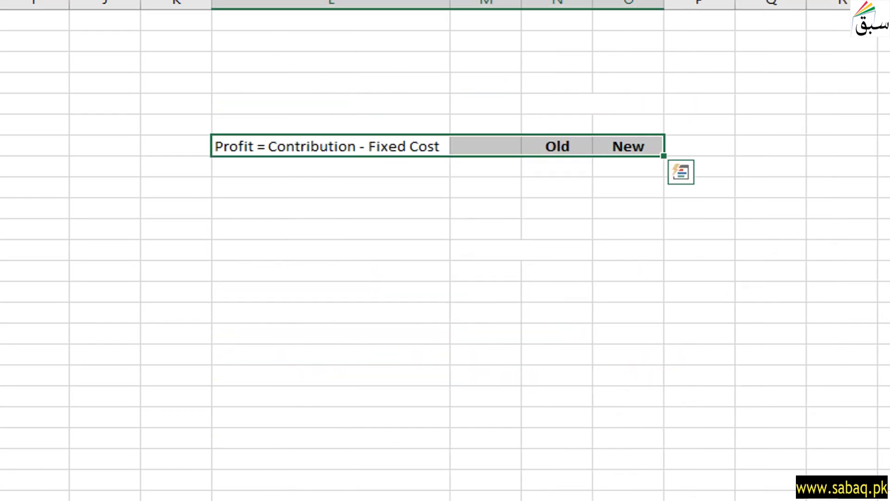
click(528, 168)
click(556, 146)
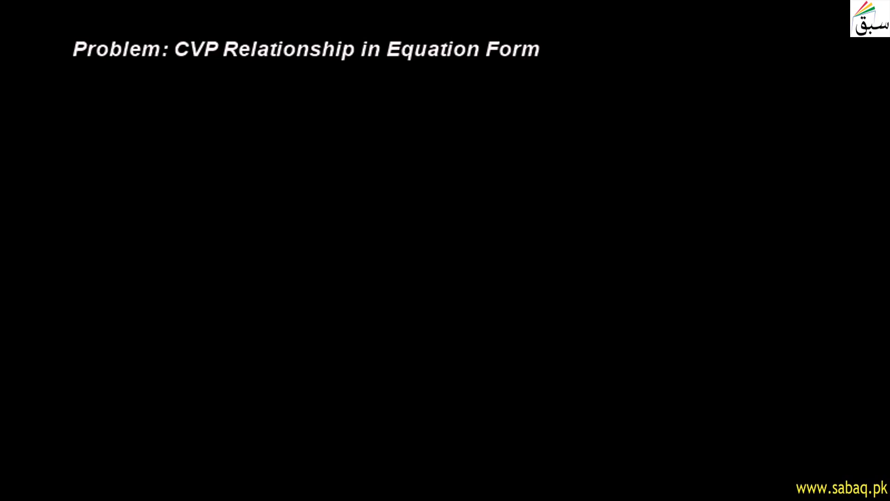
scroll(250, 408, up, 10)
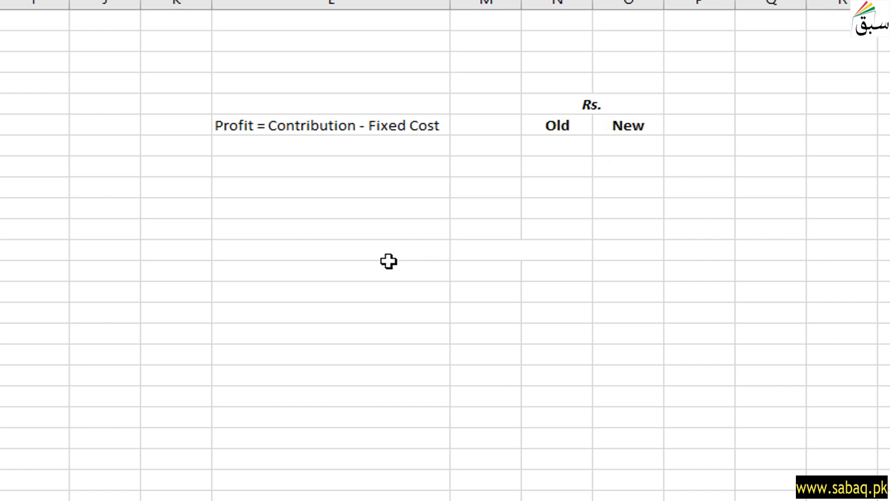
Add a "Contribution per unit" table heading below the profit equation, with Old and New columns under a shared "Rs." header.
click(415, 271)
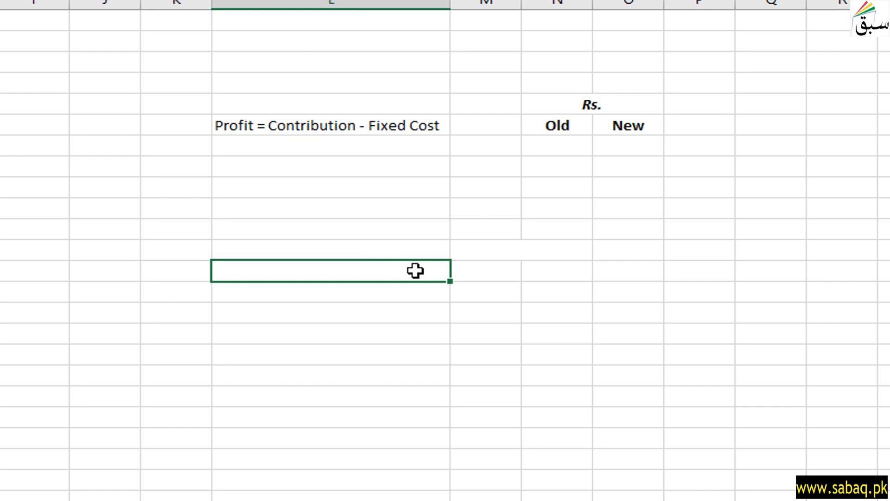
text(Rs. Contribution per unit	Old	New)
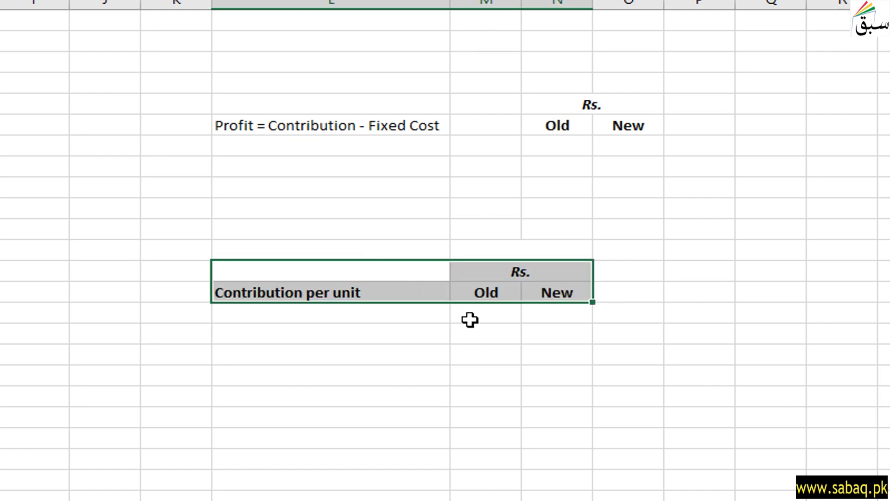
click(476, 328)
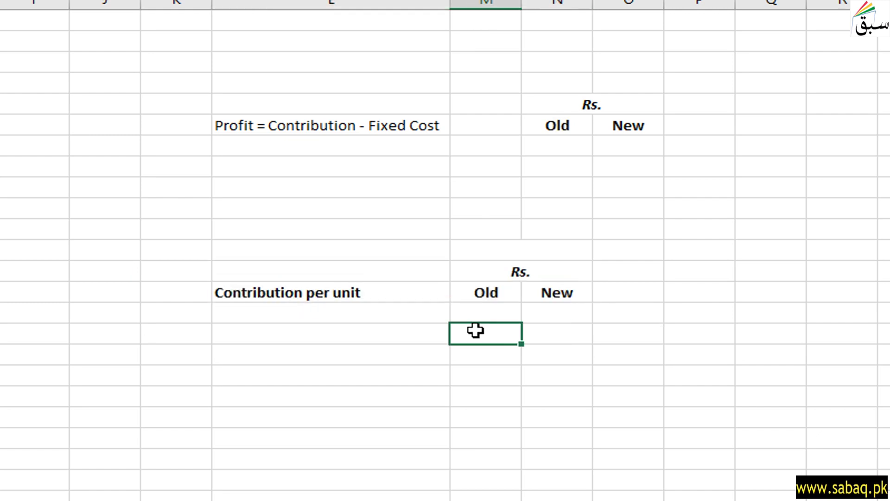
click(360, 292)
click(469, 293)
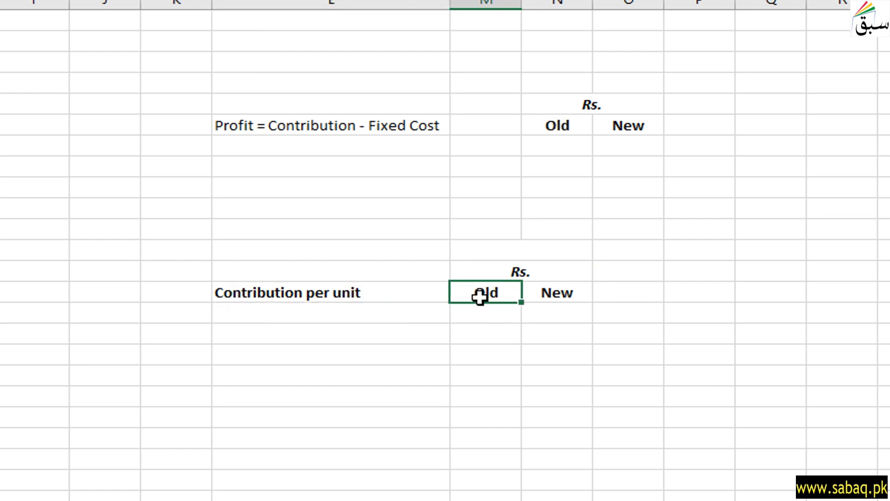
click(566, 293)
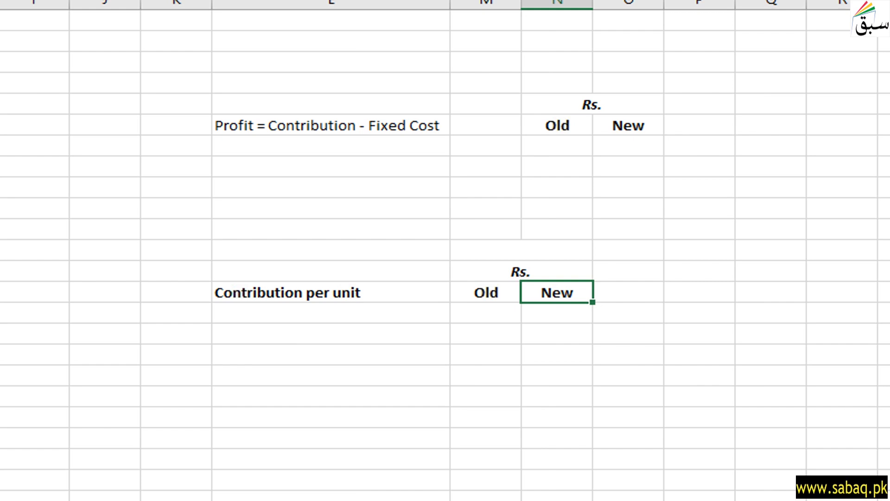
Using the problem sheet, list Sales price, Material, Labour, Variable OH and Sales commission under Contribution per unit.
key(ctrl+Page_Up)
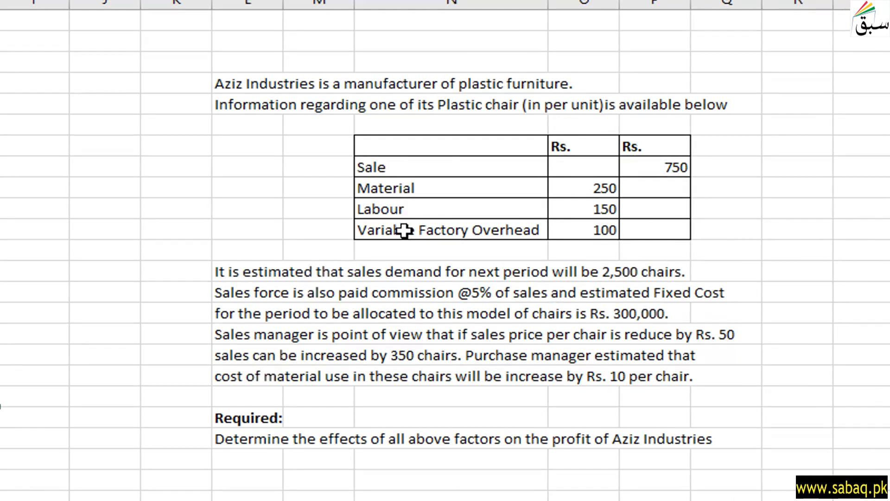
key(ctrl+Page_Down)
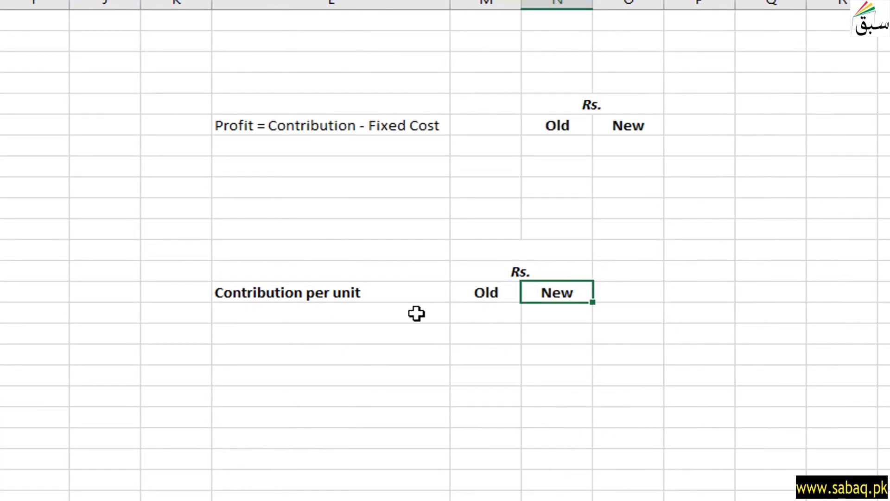
key(ctrl+Page_Up)
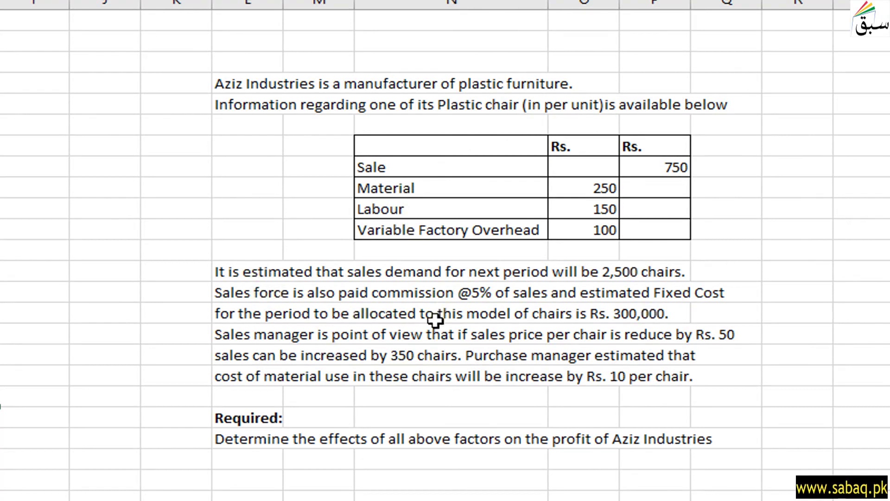
key(ctrl+Page_Down)
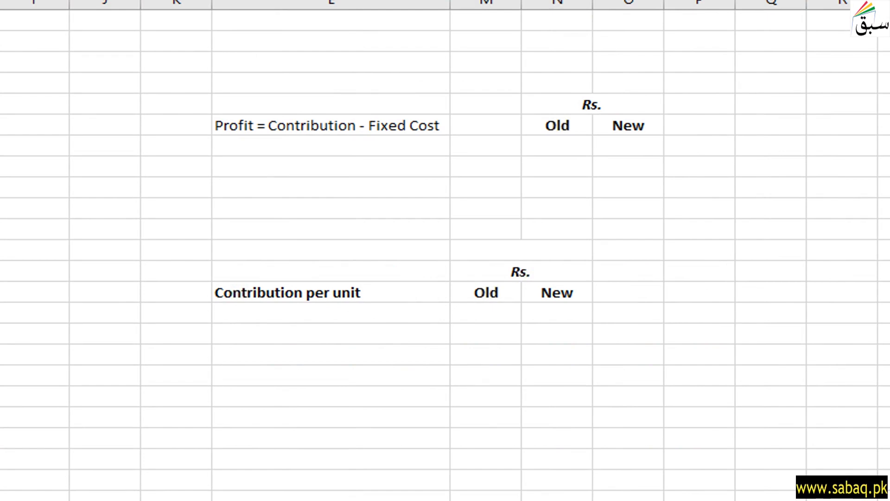
click(305, 312)
text(Sales price Material Labour Variable OH Sales commission)
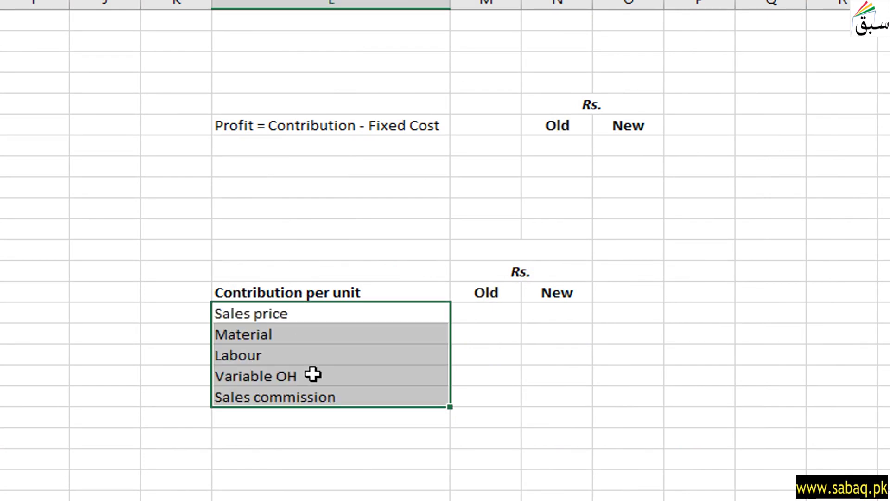
click(338, 439)
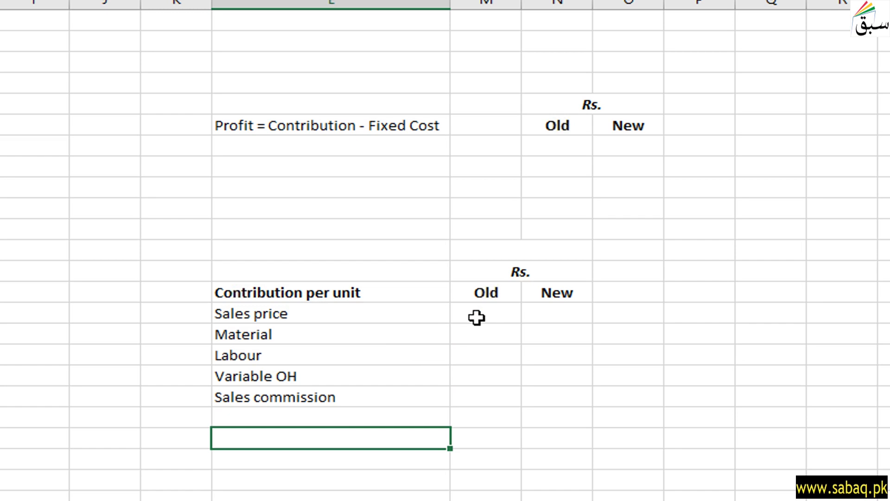
Look up the chair's selling price on the problem sheet and enter 750 as the Old sales price.
key(ctrl+Page_Up)
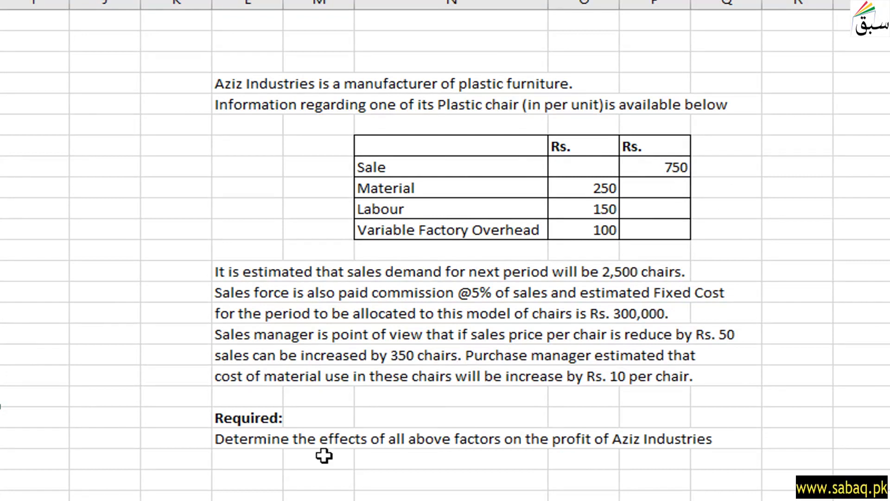
key(ctrl+Page_Down)
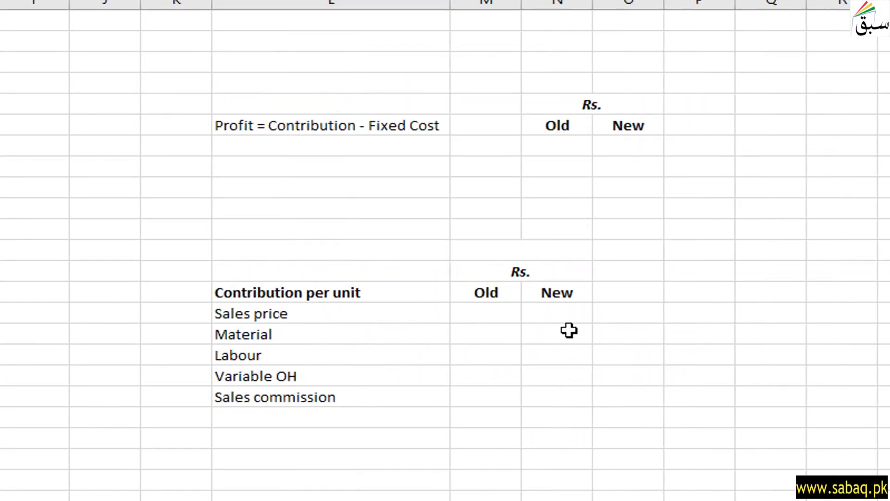
click(513, 315)
text(750)
key(Escape)
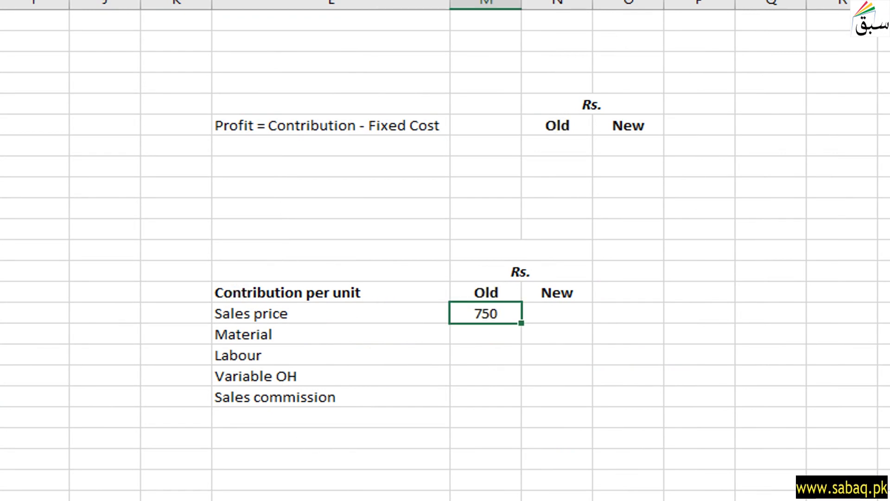
Fill the Old column with Material (250), Labour (150), Variable OH (100) and Sales commission (38), each in its matching row.
key(ctrl+Page_Up)
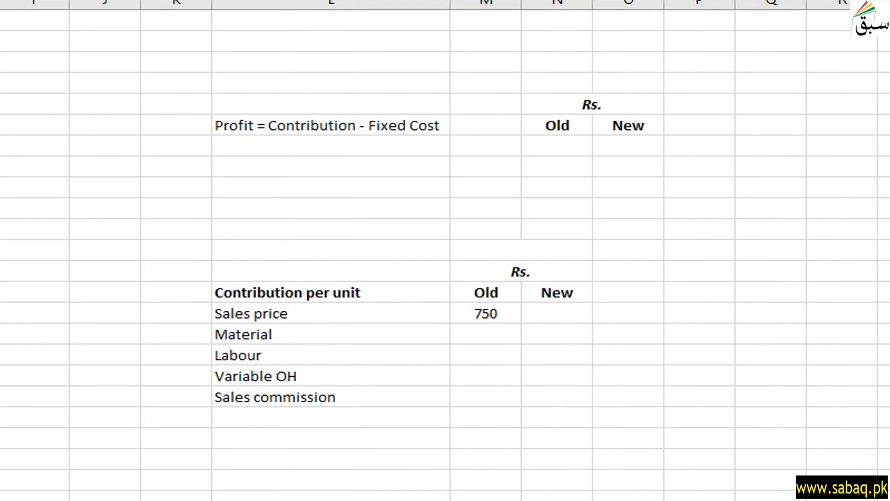
click(486, 332)
text(750 (250) (150) (100) (38))
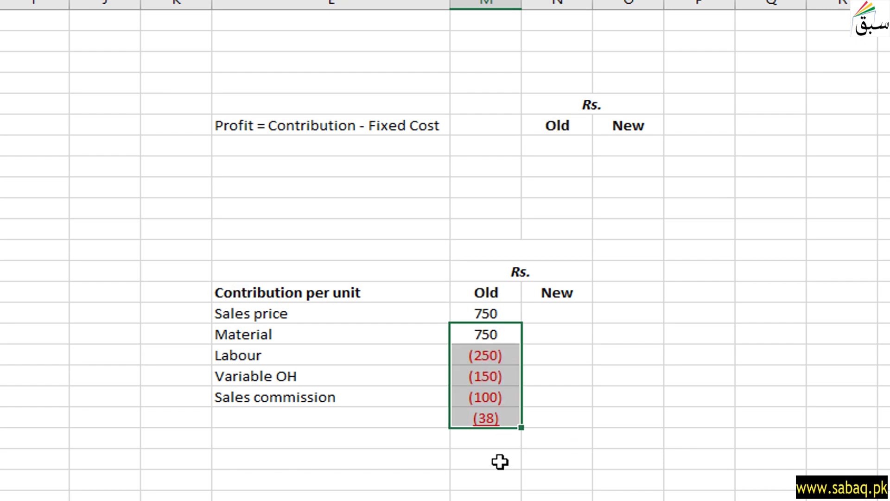
key(ctrl+z)
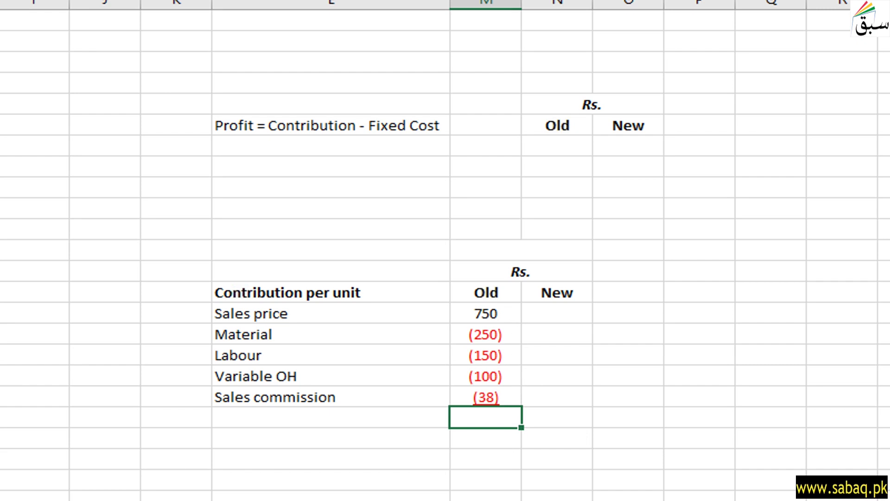
Fill the New column with Sales price 700, Material (260), Labour (150), Variable OH (100) and Sales commission (35).
key(ctrl+Page_Up)
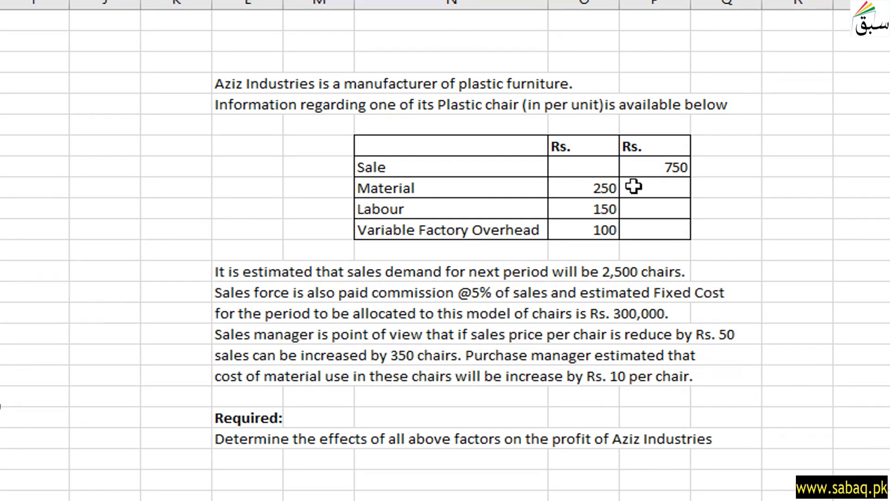
click(655, 170)
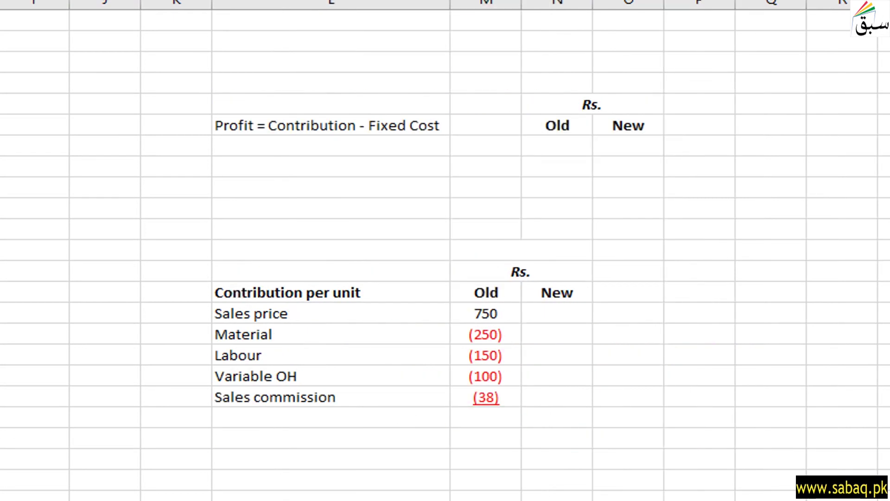
click(547, 314)
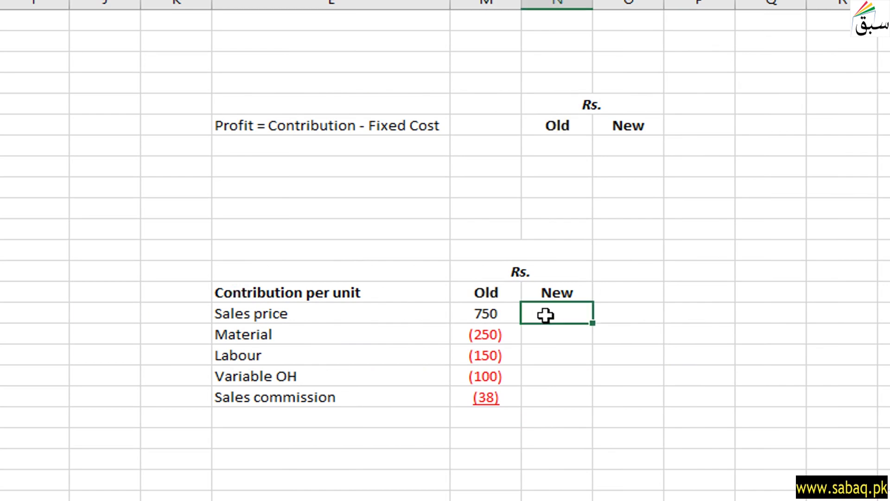
text(700 (260) (150) (100) (35))
click(580, 311)
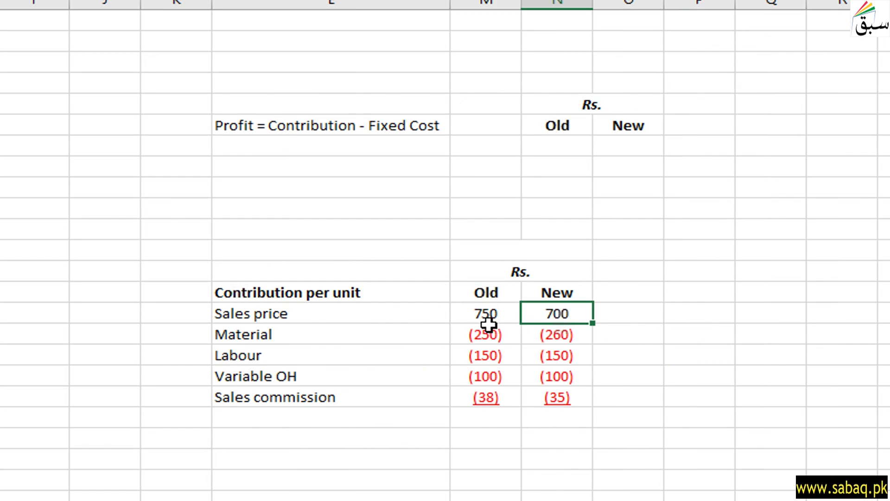
click(561, 340)
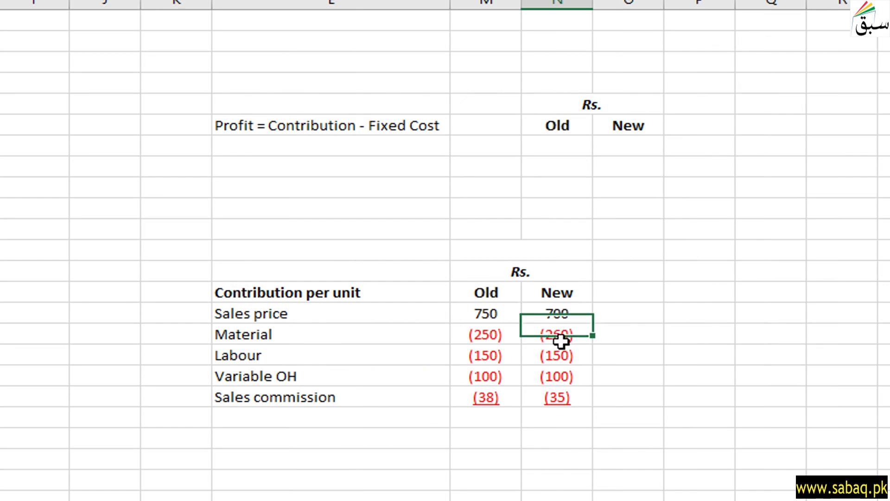
click(489, 342)
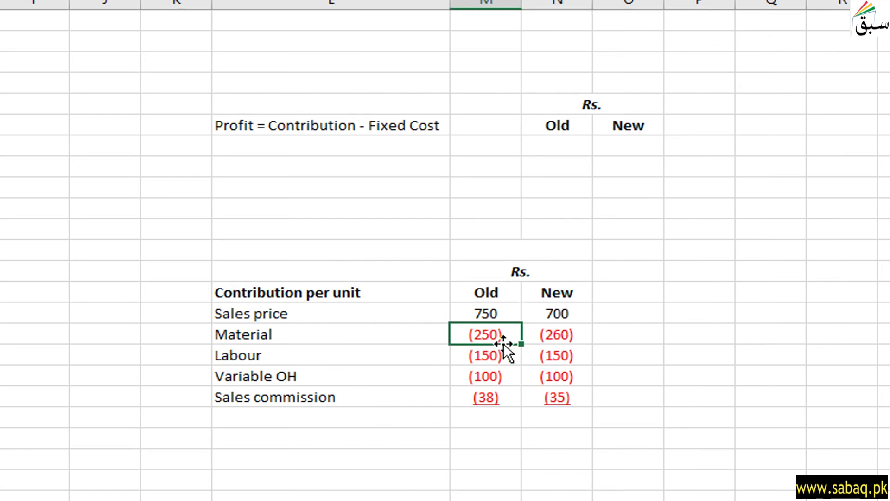
click(556, 402)
click(562, 315)
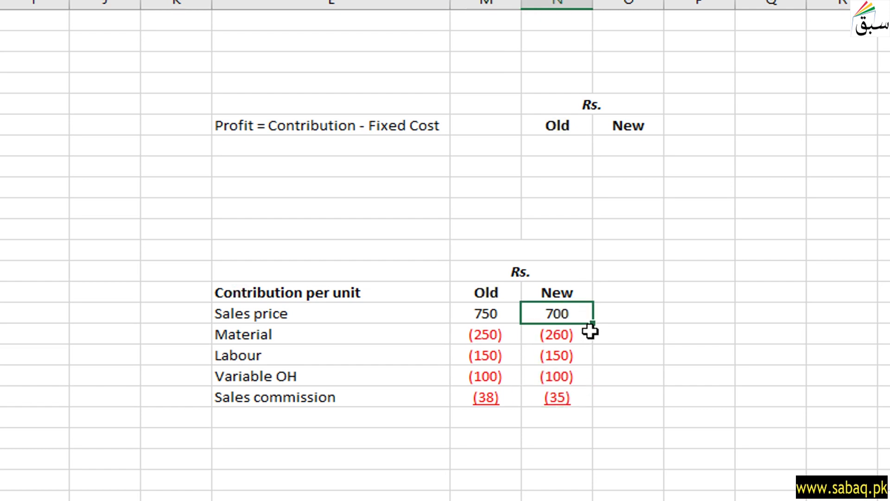
click(583, 397)
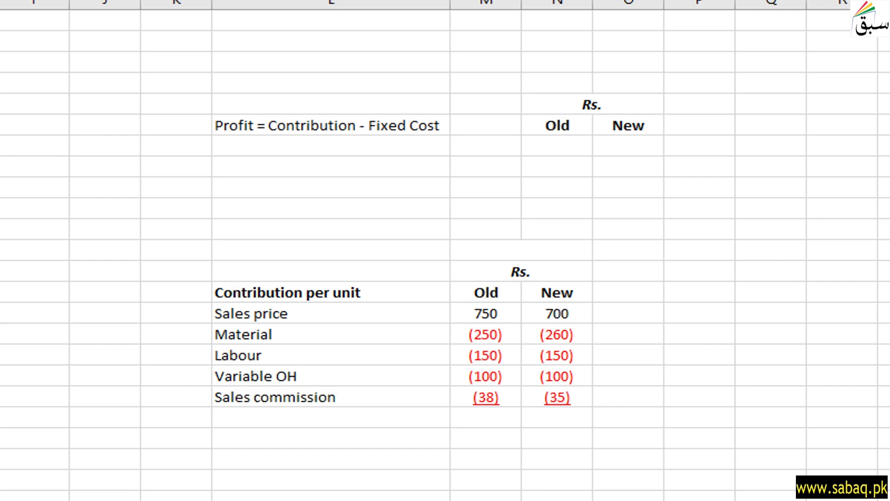
Enter the contribution per unit totals beneath Sales commission: 212 for Old and 155 for New.
click(480, 415)
text(212	155)
key(Escape)
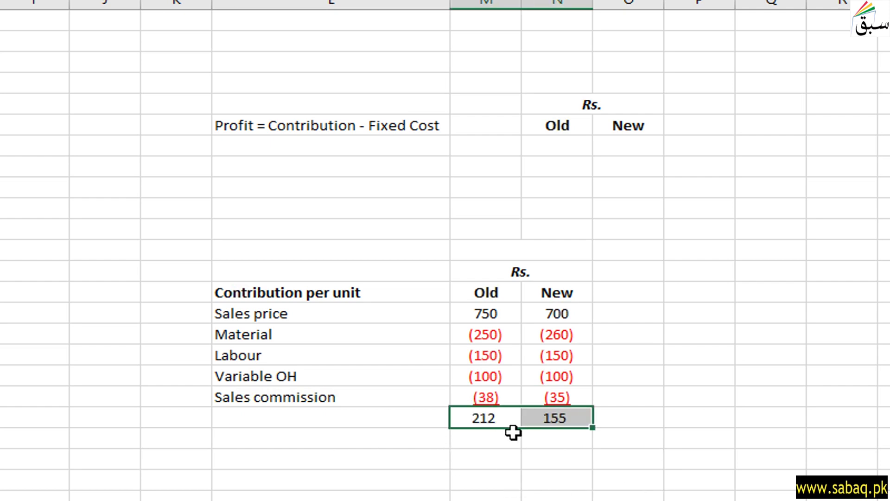
click(486, 420)
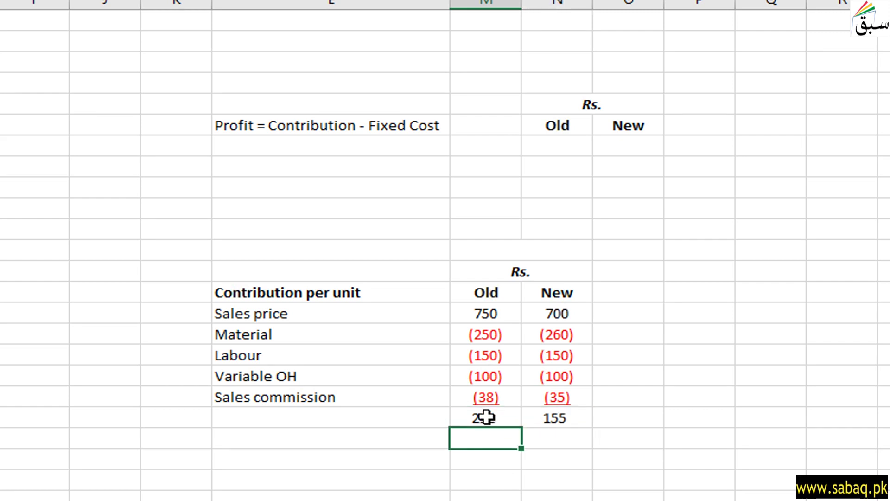
click(469, 278)
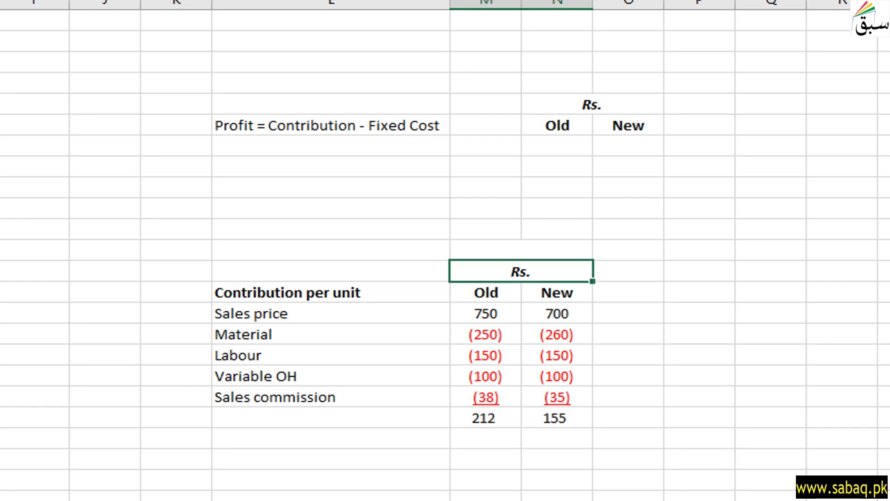
key(ctrl+Page_Up)
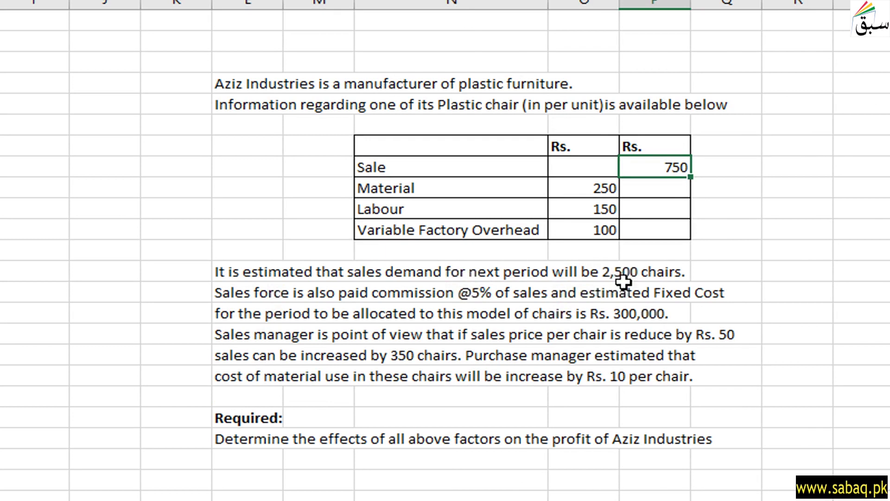
key(ctrl+Page_Down)
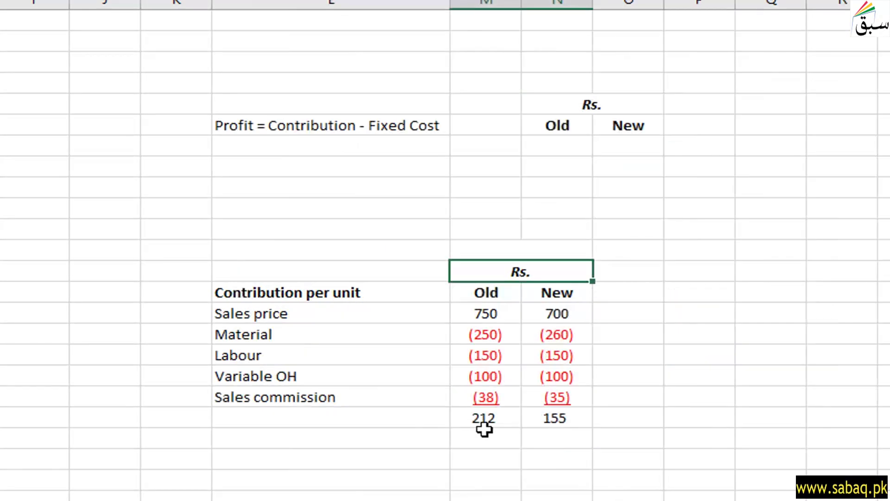
click(461, 336)
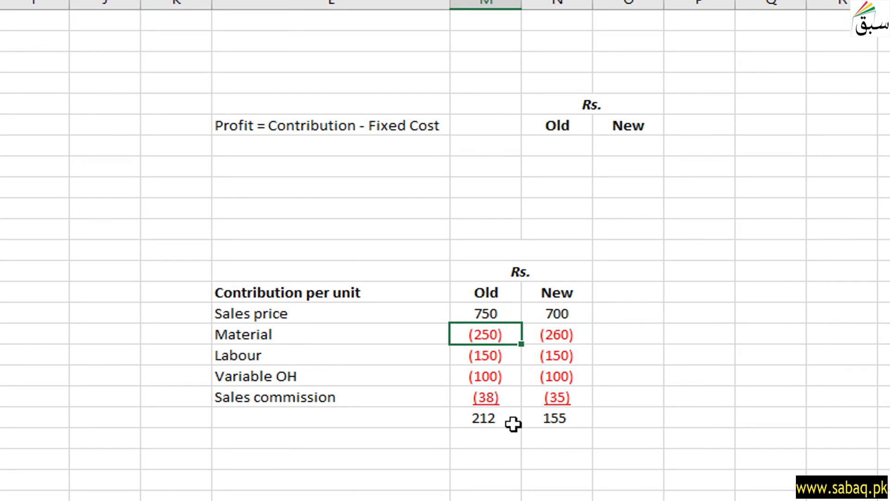
click(506, 422)
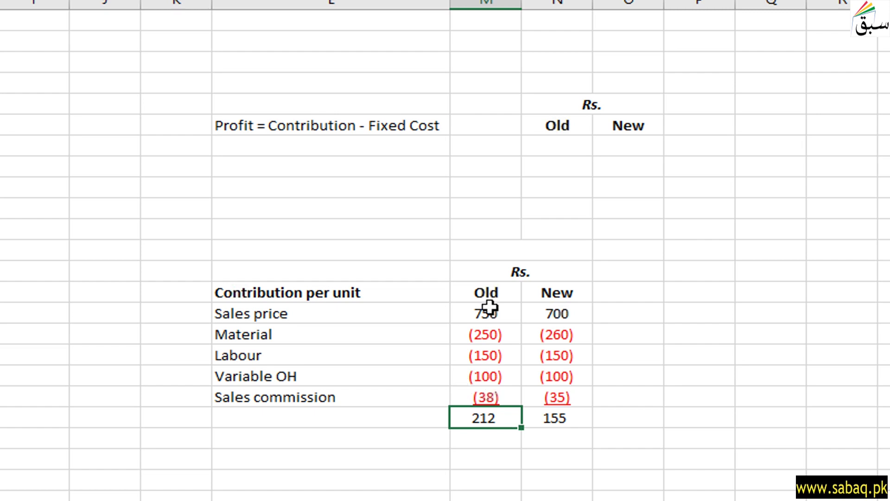
click(571, 296)
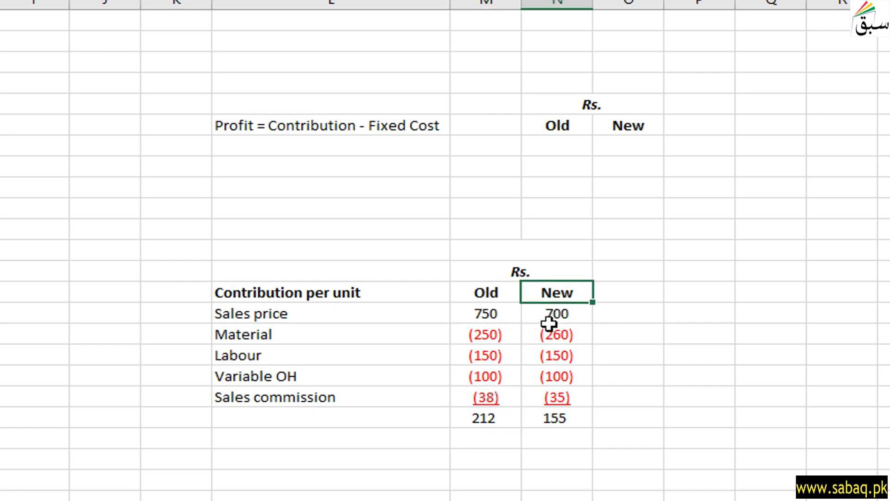
Review the new sales price, compare the Old and New contribution per unit totals, and check the profit table's Old and New headings.
click(553, 311)
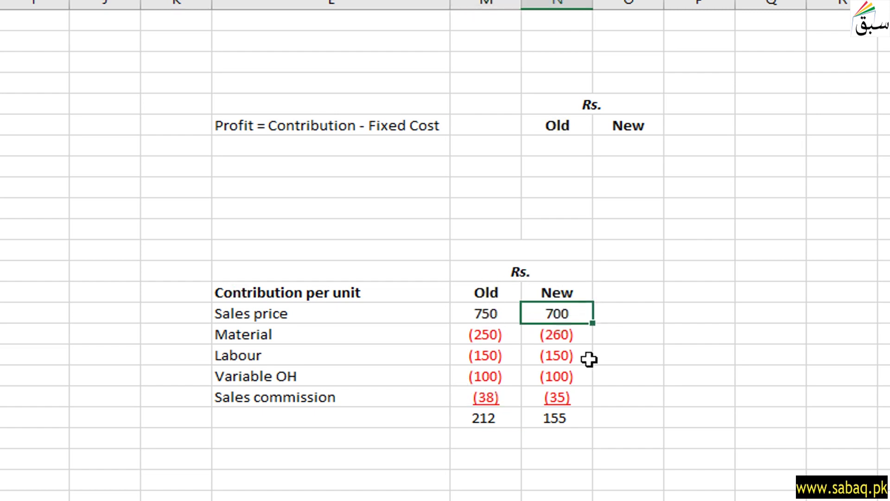
click(572, 419)
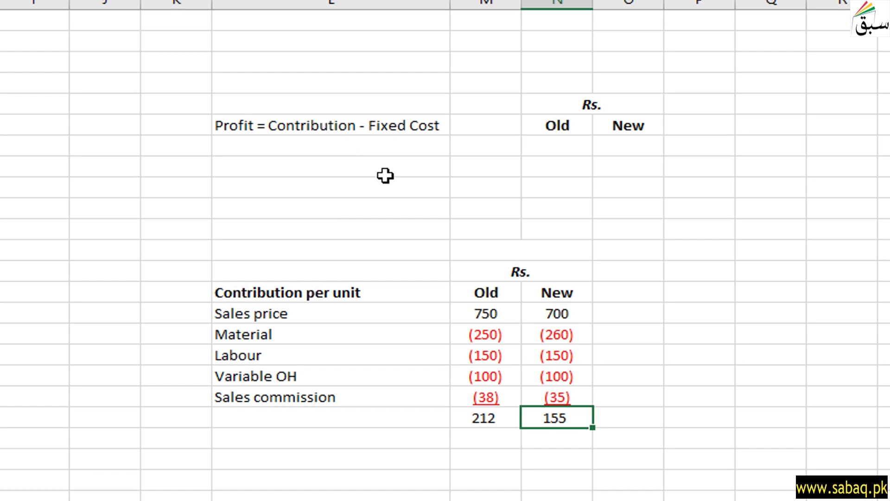
click(489, 418)
click(552, 418)
click(483, 418)
click(538, 419)
click(556, 125)
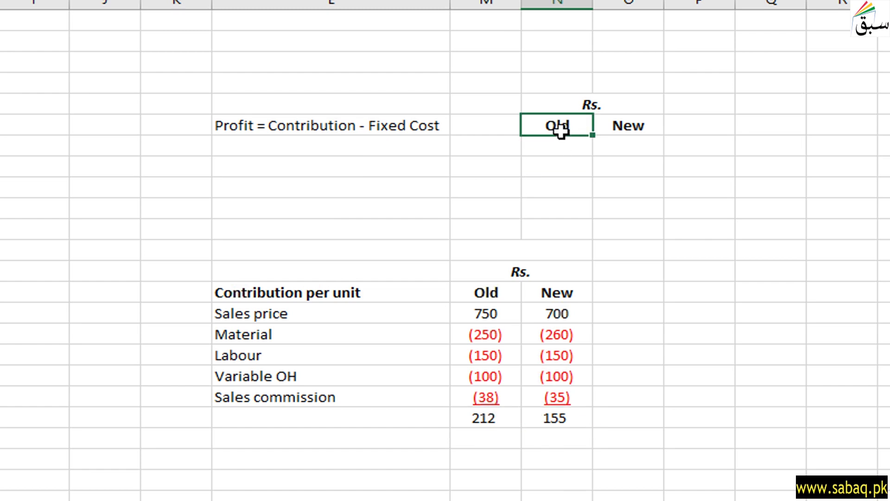
click(631, 125)
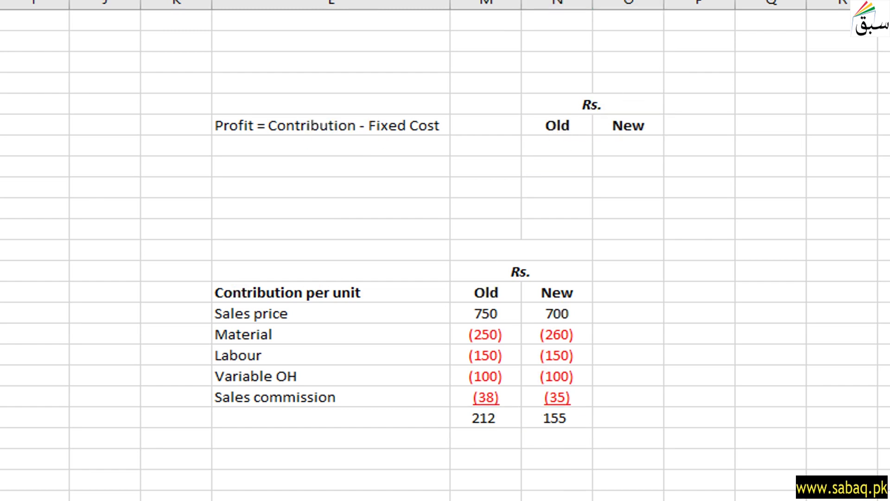
Enter the old profit calculation (2500 x 212) - 300,000 beneath the profit formula and check its figures against the problem sheet.
click(272, 145)
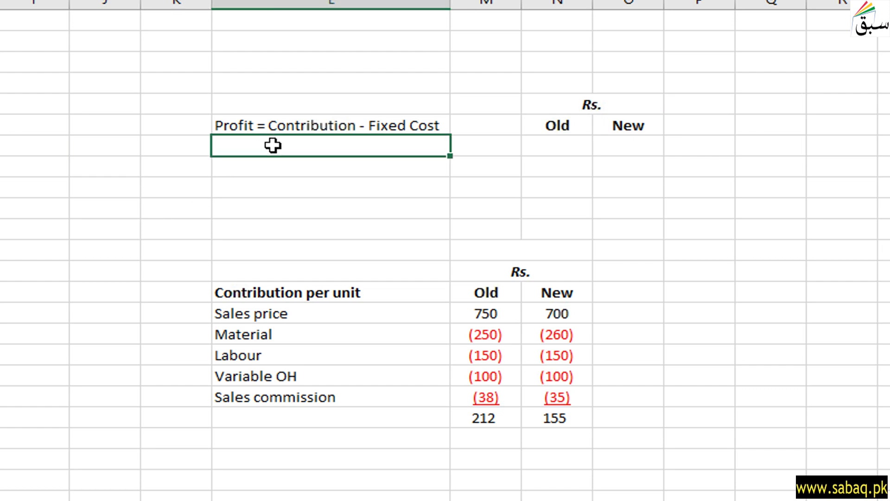
text((2500 x 212) - 300,000)
key(Escape)
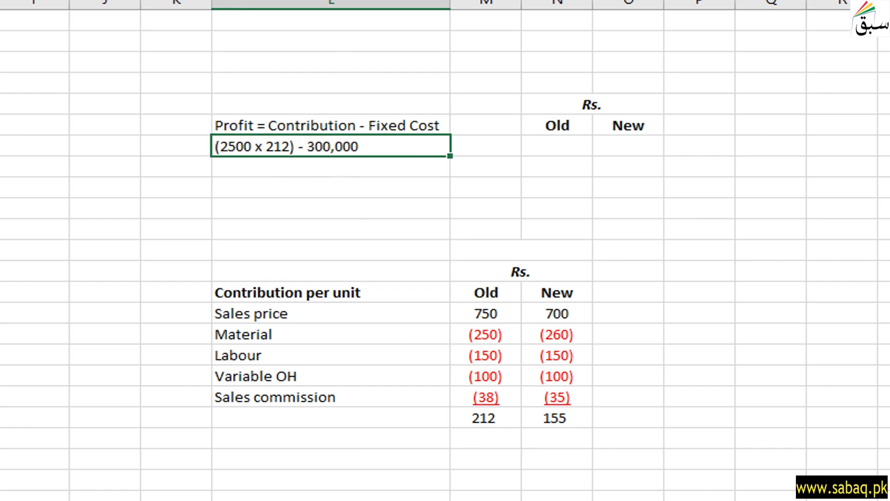
key(ctrl+Page_Up)
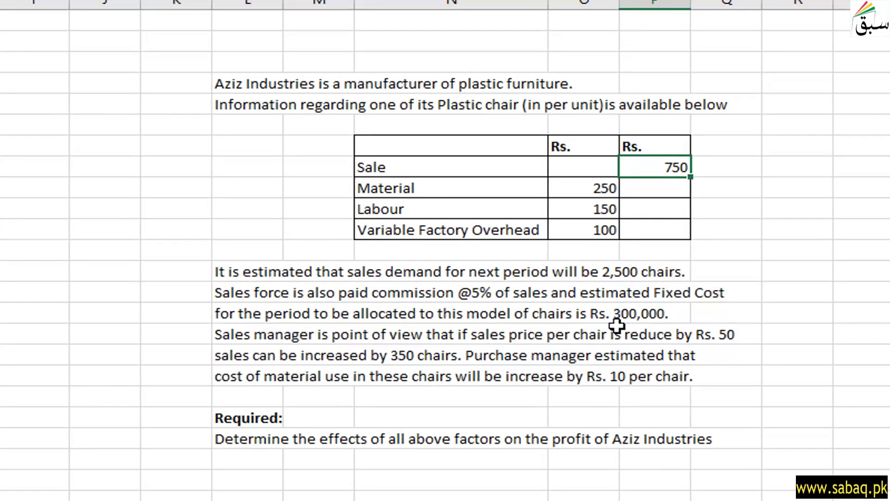
key(ctrl+Page_Down)
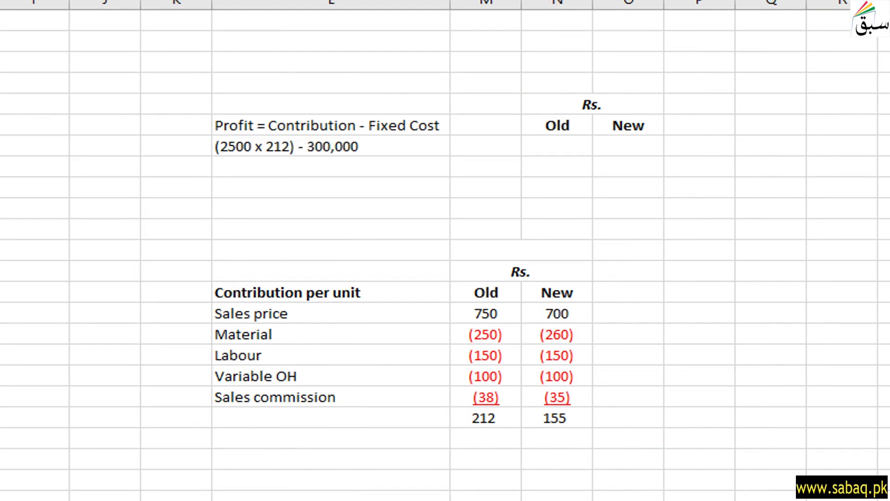
Enter 230,000 as the Old profit in the row of the first calculation.
click(569, 148)
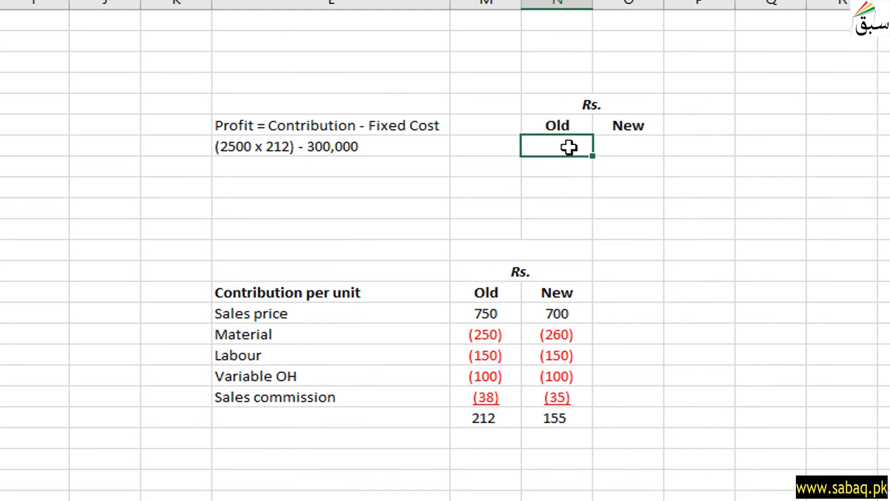
text(230,000)
key(Escape)
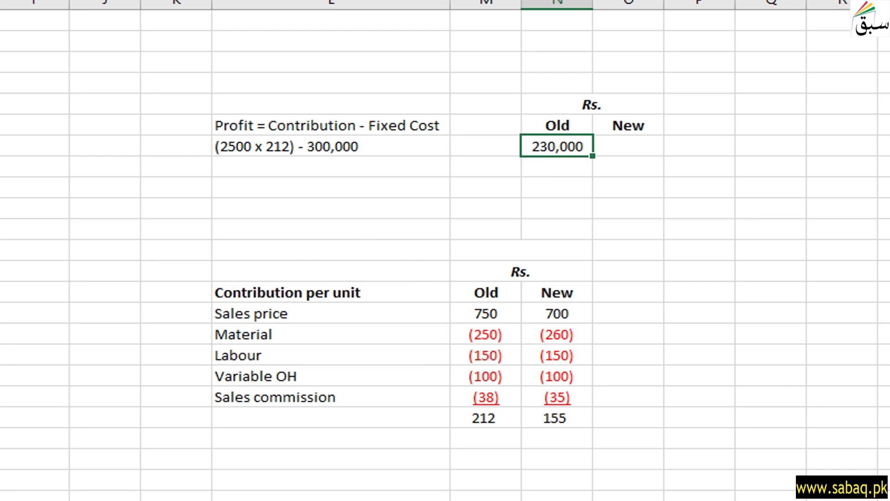
Enter the new profit calculation (2850 x 155) - 300,000 below the old one and check its figures against the contribution total and problem sheet.
click(248, 168)
text((2850 x 155) - 300,000)
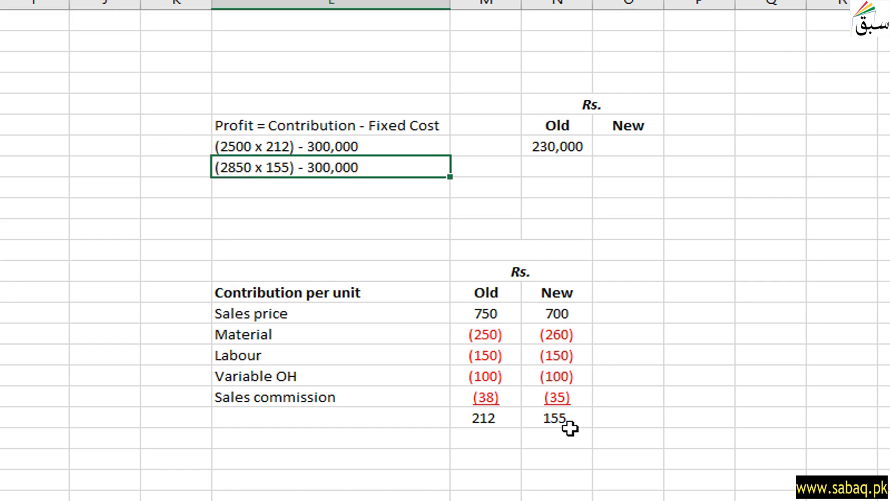
click(562, 416)
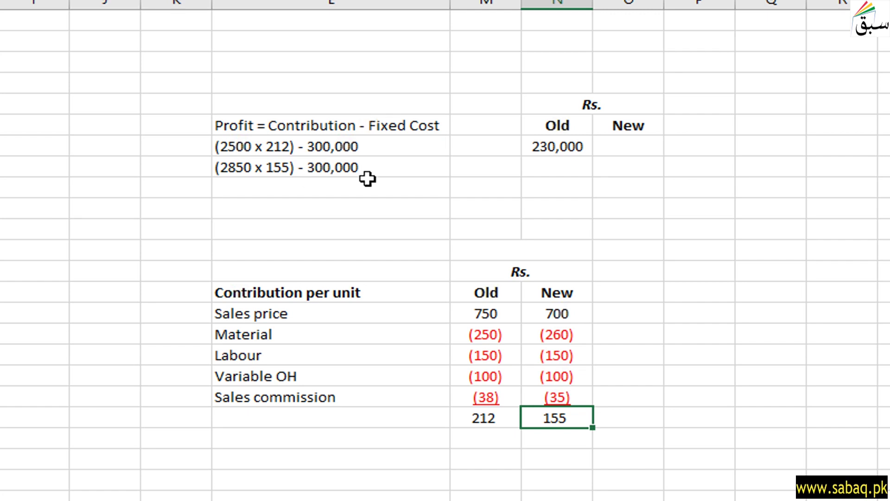
key(ctrl+Page_Up)
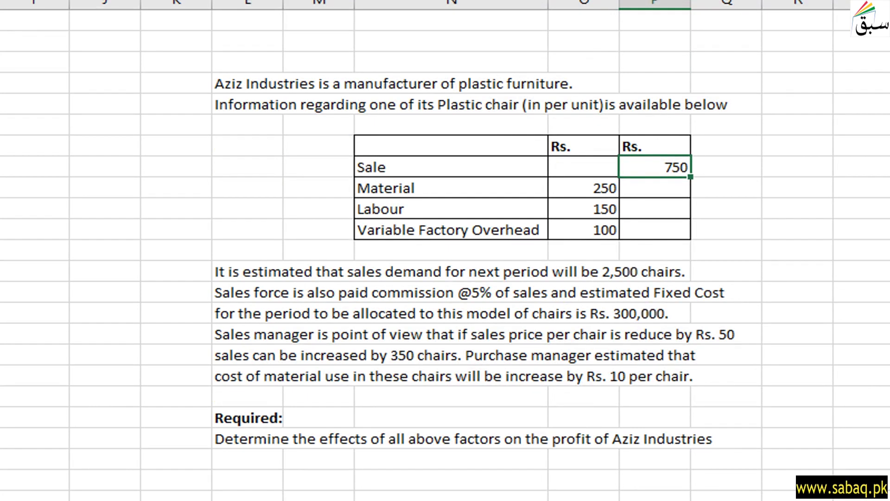
key(ctrl+Page_Down)
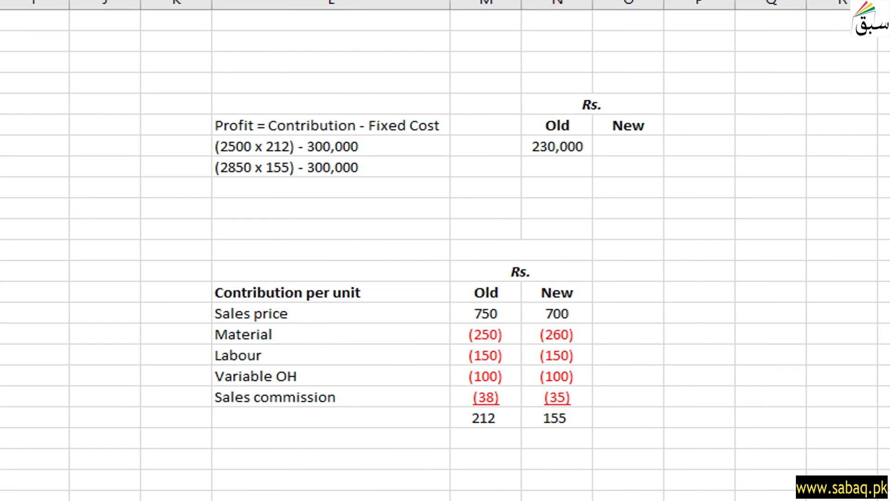
Enter 141,750 as the New profit in the row of the second calculation.
click(640, 162)
text(141,750)
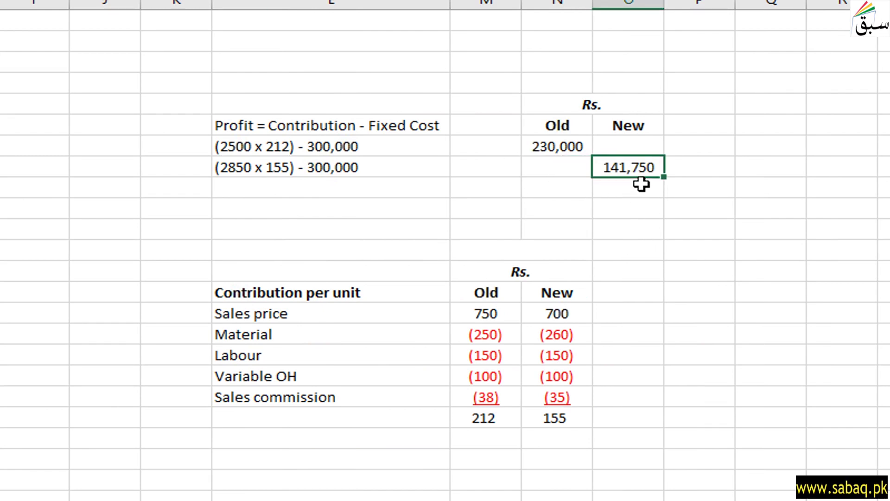
click(579, 109)
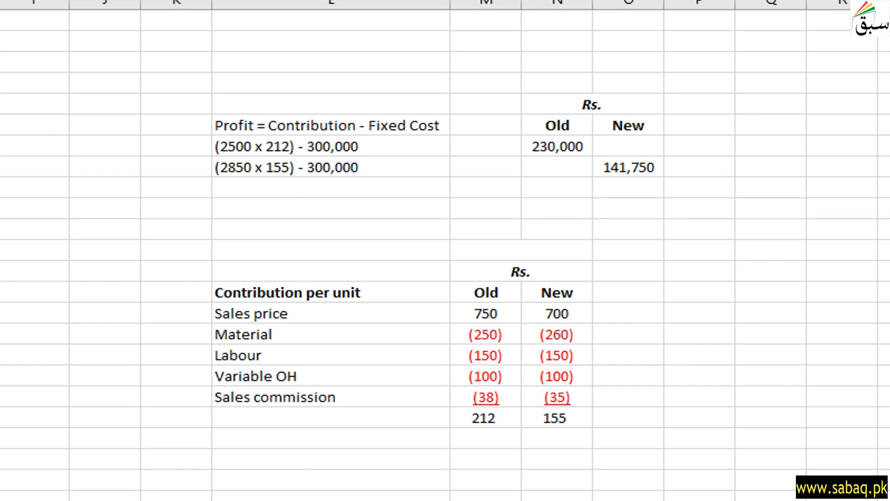
Add a Change row with Rs. 88,250 below the profit calculations and check it against the Old and New profits.
click(316, 225)
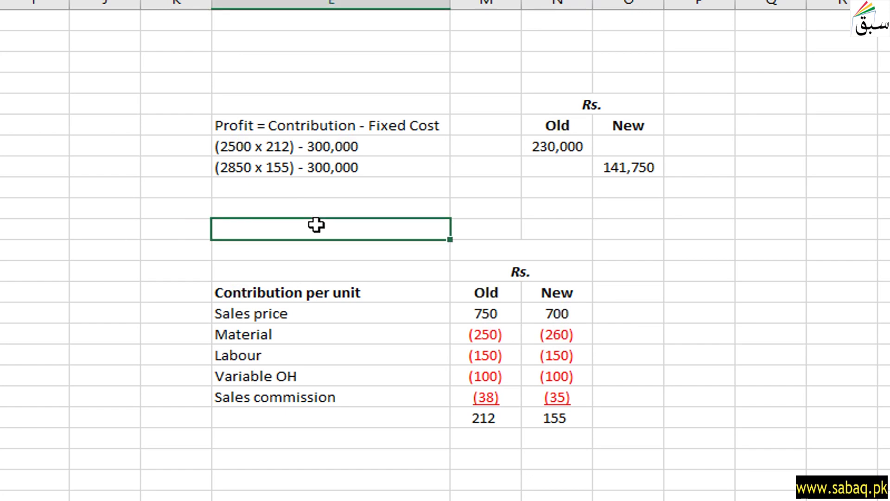
text(Change	Rs. 88,250)
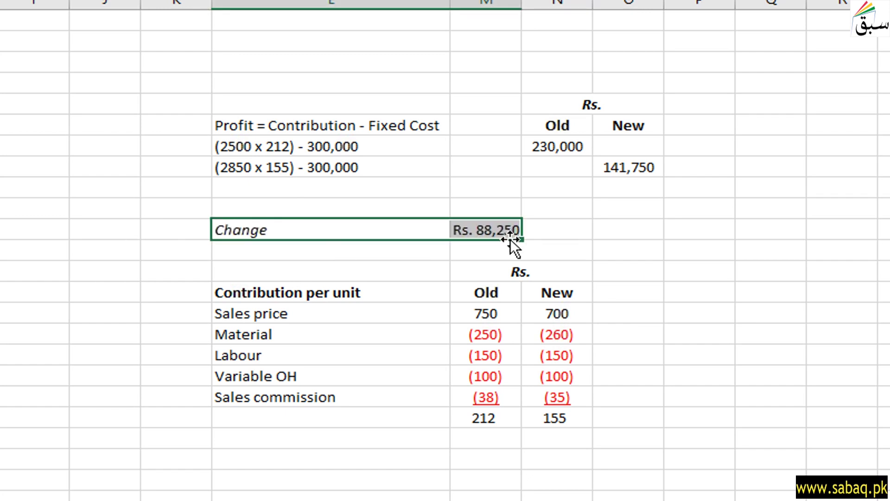
click(497, 245)
click(495, 228)
click(562, 151)
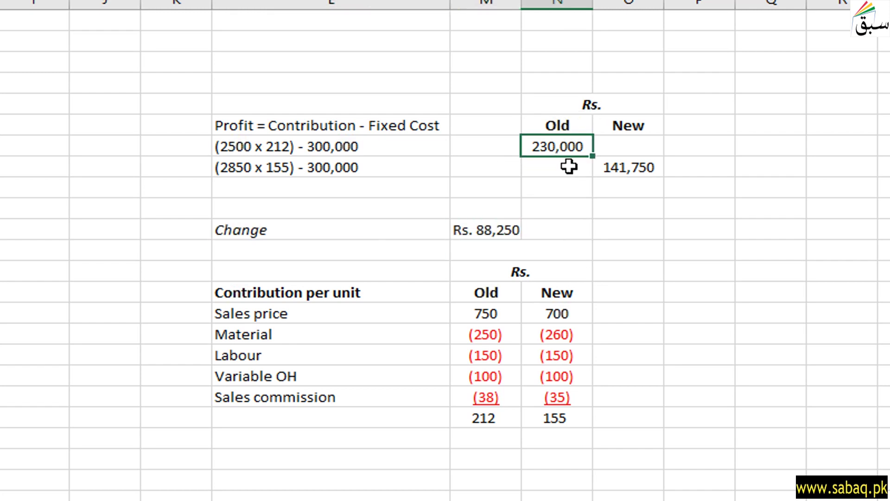
click(643, 169)
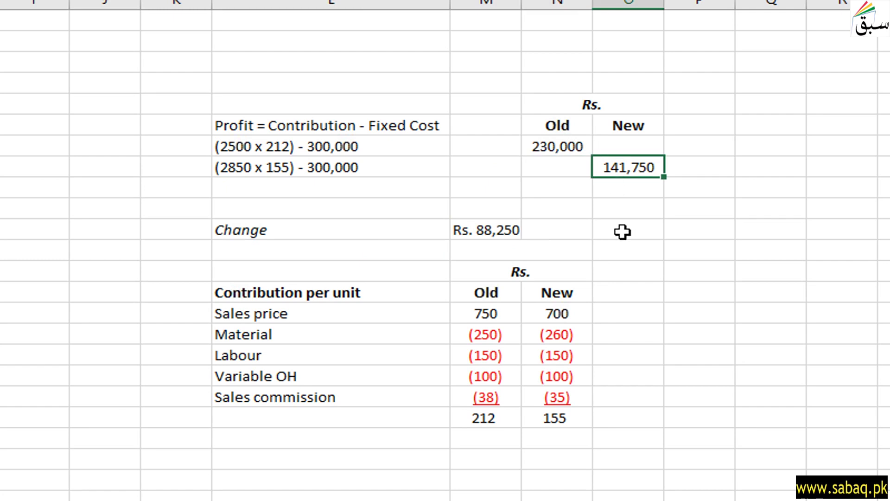
click(481, 232)
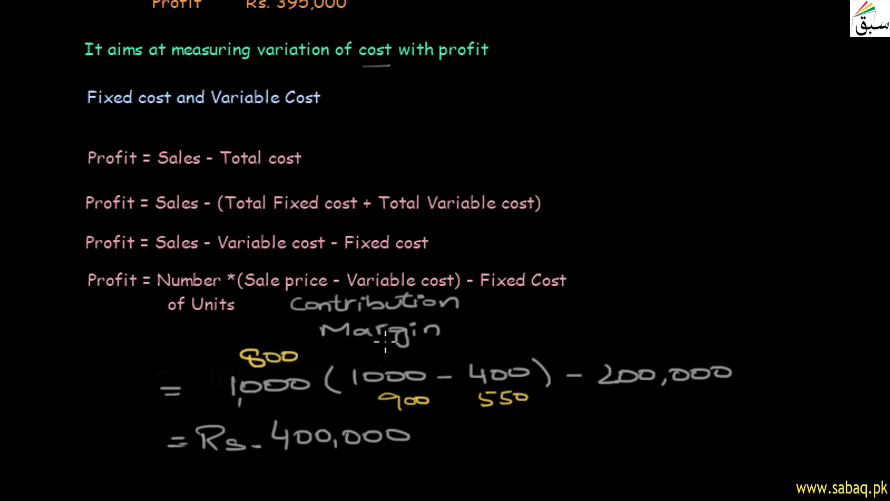
scroll(386, 342, down, 8)
scroll(386, 341, down, 3)
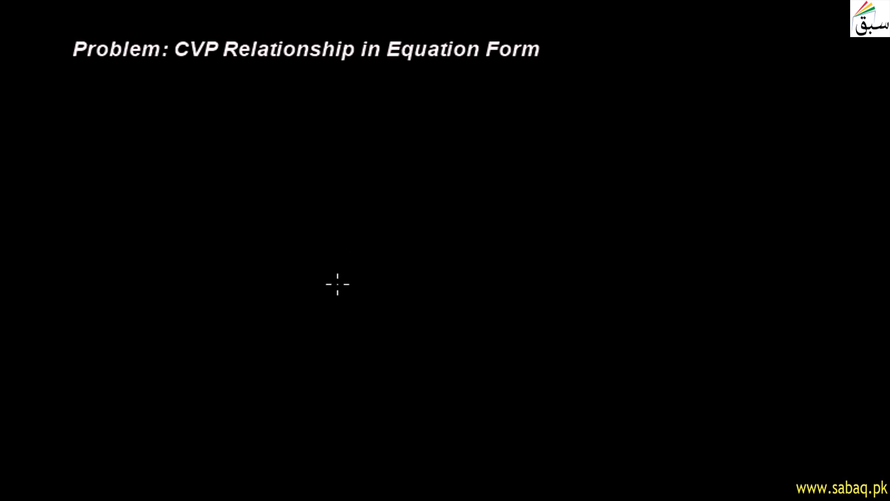
scroll(385, 342, up, 1)
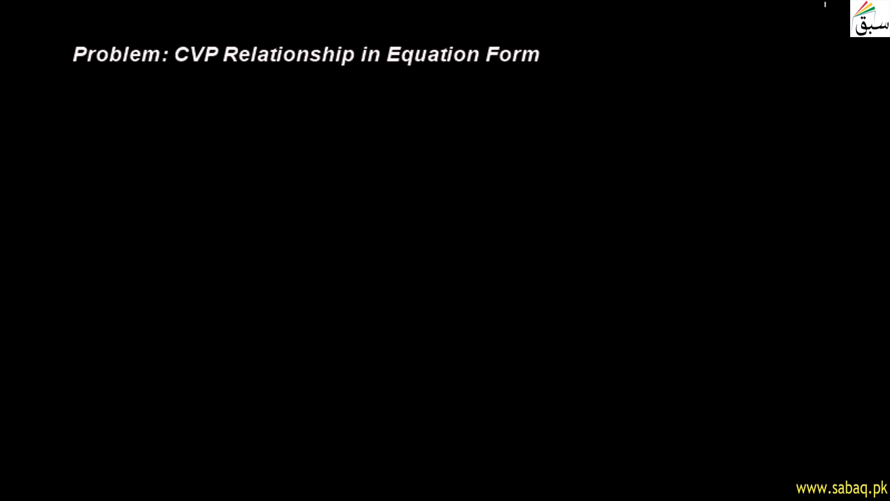